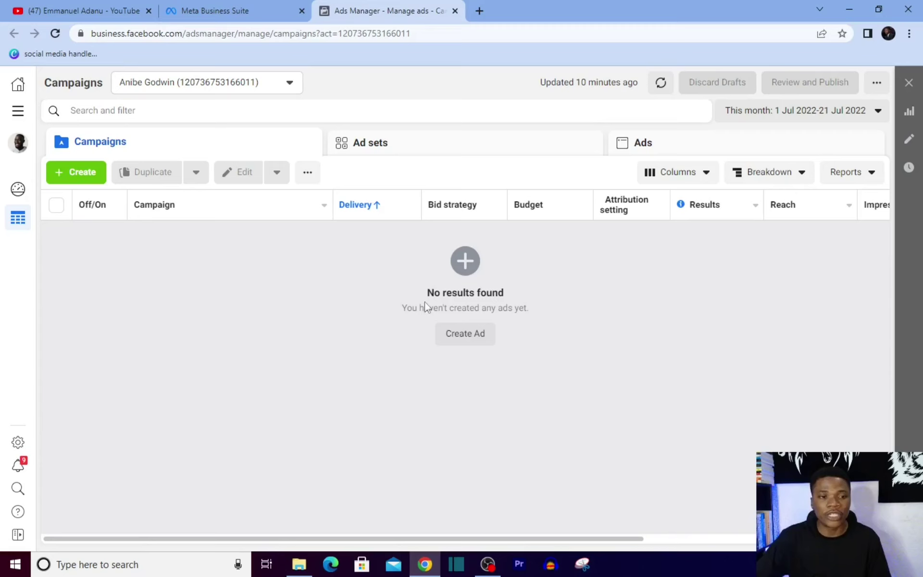
# Bring up the YouTube channel's Videos page listing its recent uploads.
pyautogui.click(83, 13)
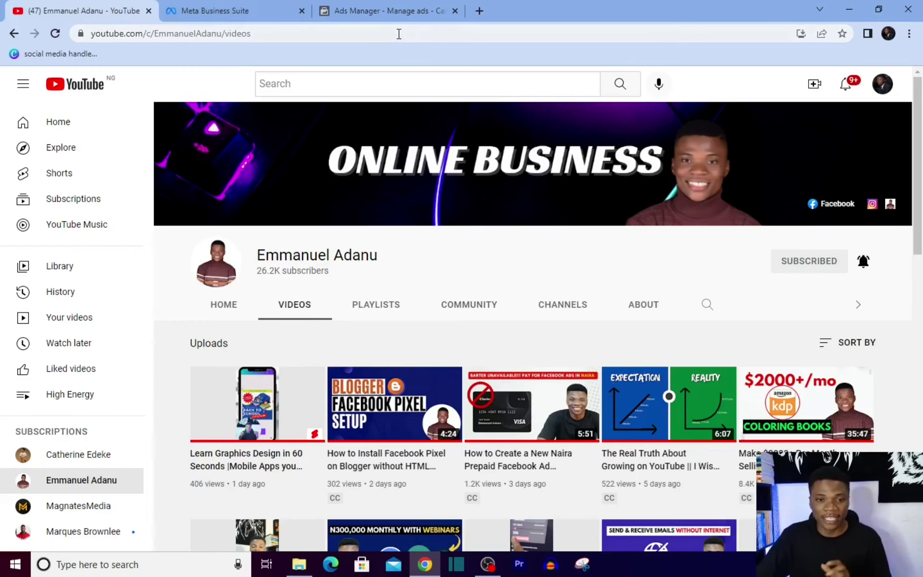
# Create a new campaign with the Engagement objective and name it 'Engagement Ad'.
pyautogui.click(399, 12)
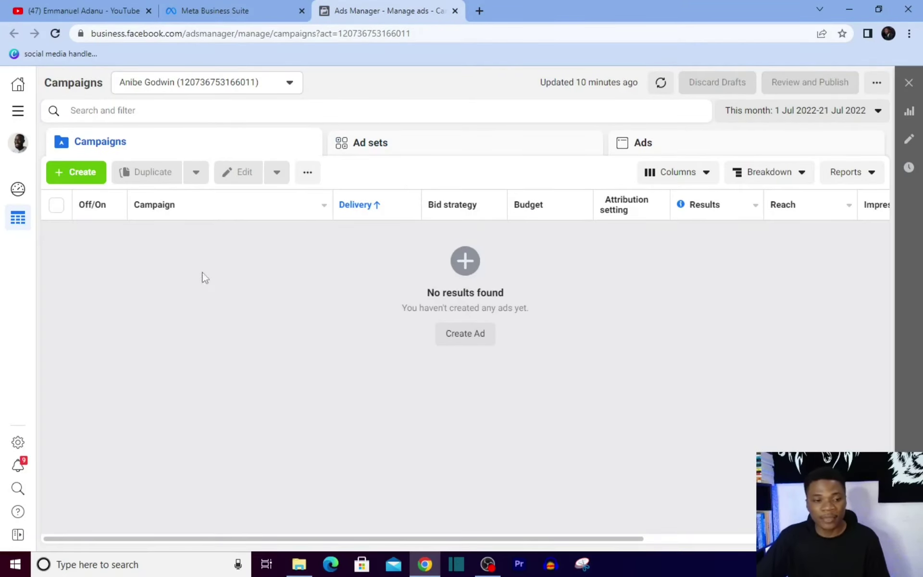
pyautogui.click(81, 173)
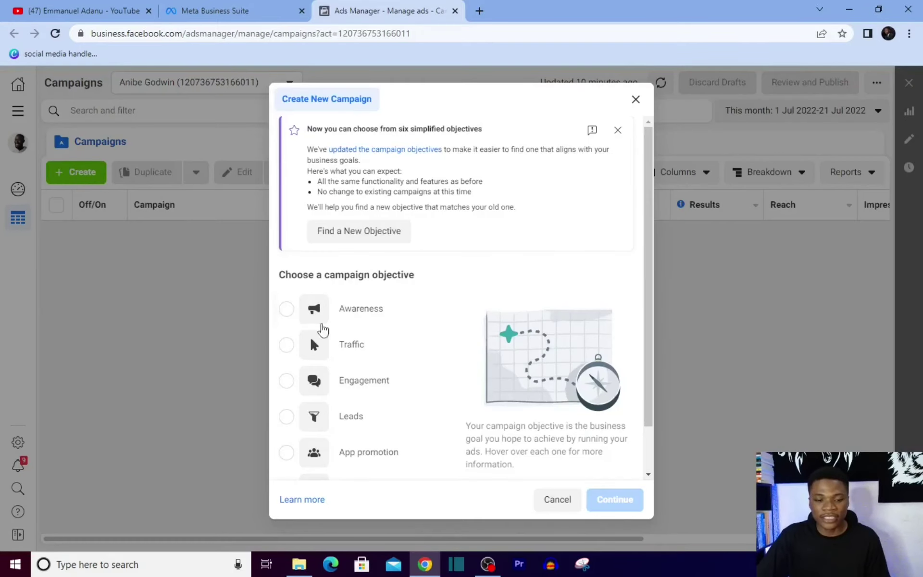
pyautogui.scroll(-2, 368, 383)
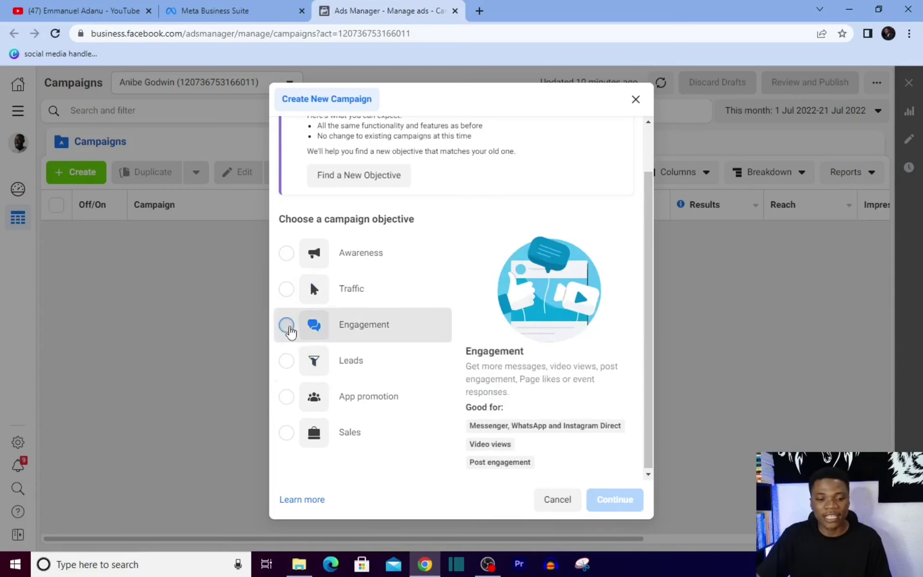
pyautogui.click(291, 327)
pyautogui.scroll(-1, 389, 404)
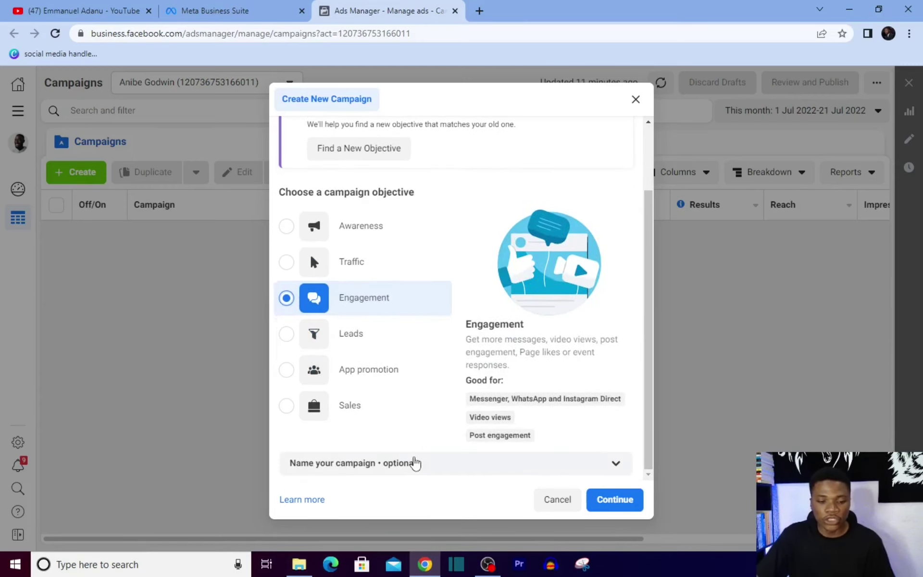
pyautogui.click(416, 459)
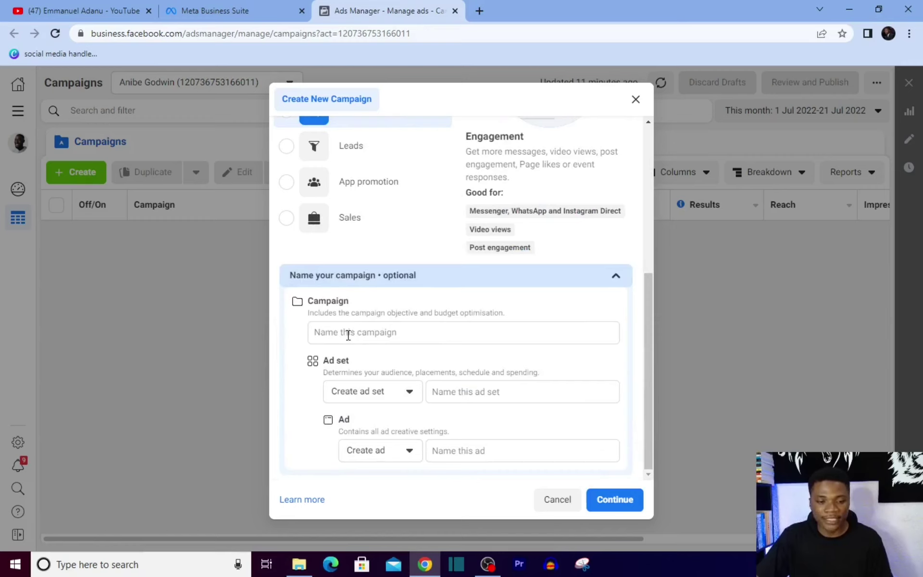
pyautogui.click(348, 336)
pyautogui.write('E')
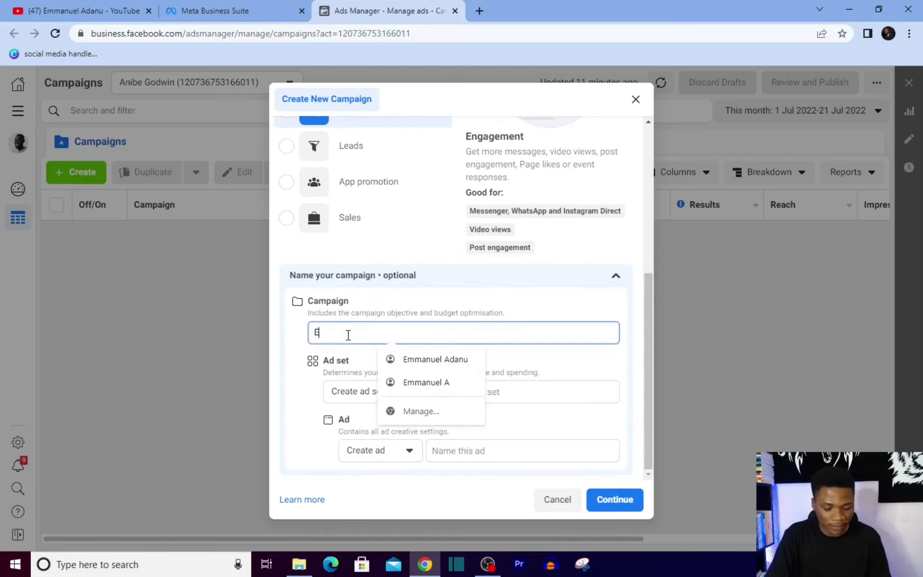
pyautogui.write('ngag')
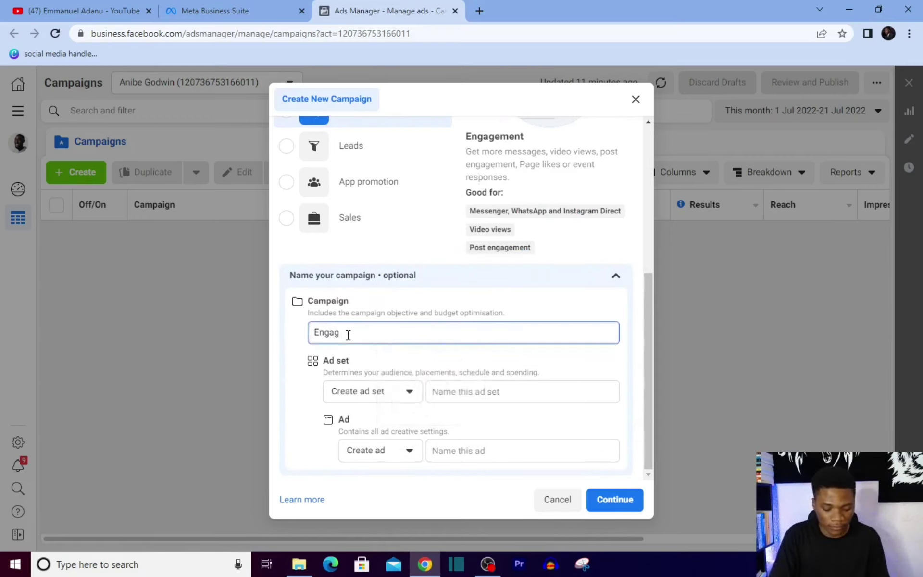
pyautogui.write('ement Ad')
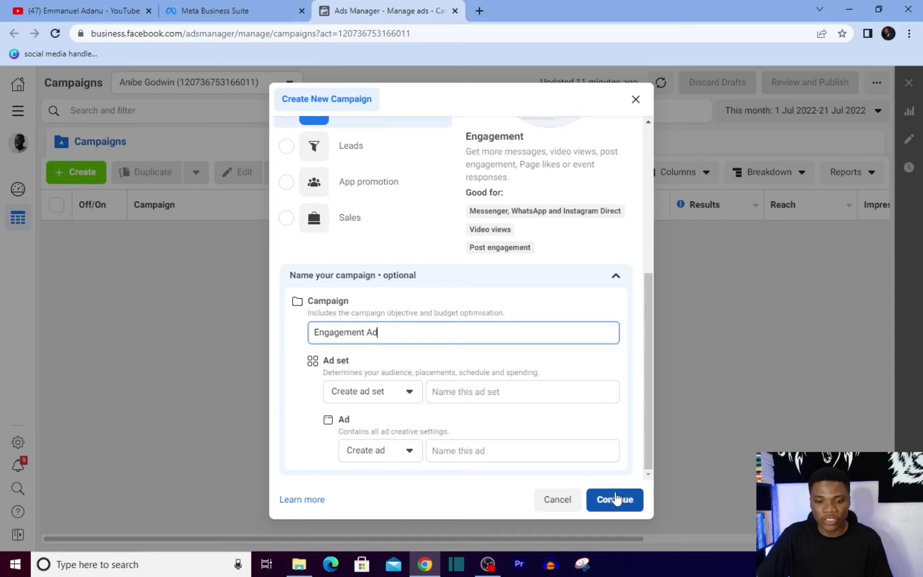
# Create the Engagement Ad campaign draft and switch on campaign budget optimisation.
pyautogui.click(617, 499)
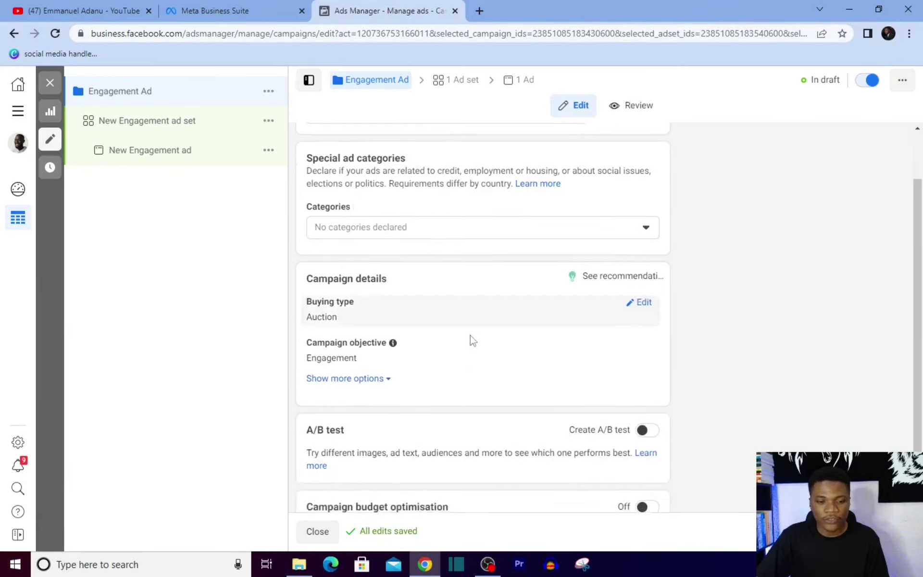
pyautogui.scroll(-1, 476, 356)
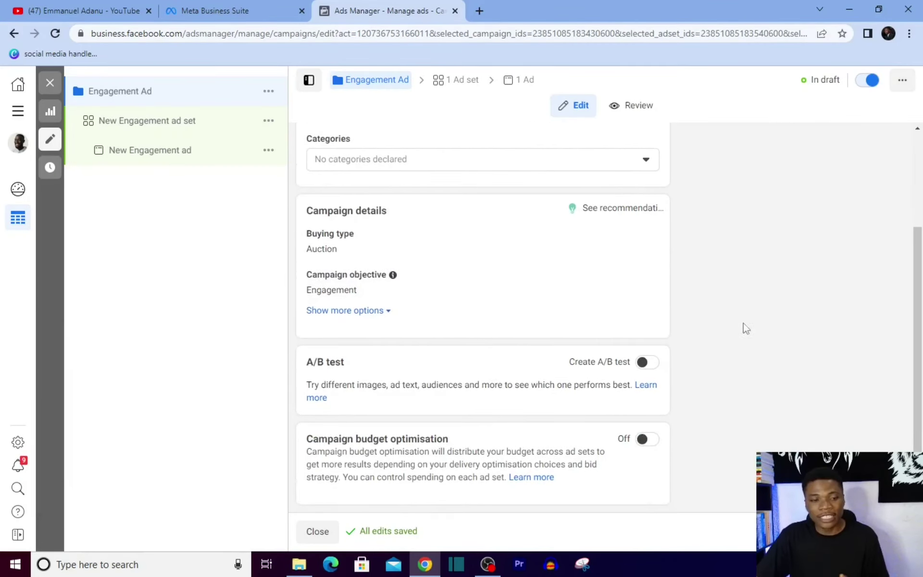
pyautogui.click(649, 440)
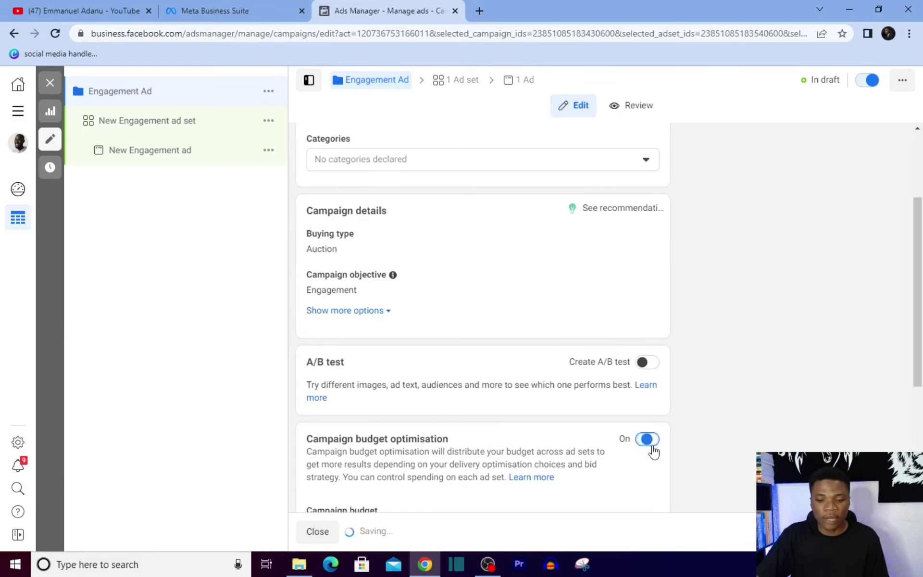
pyautogui.scroll(-4, 914, 318)
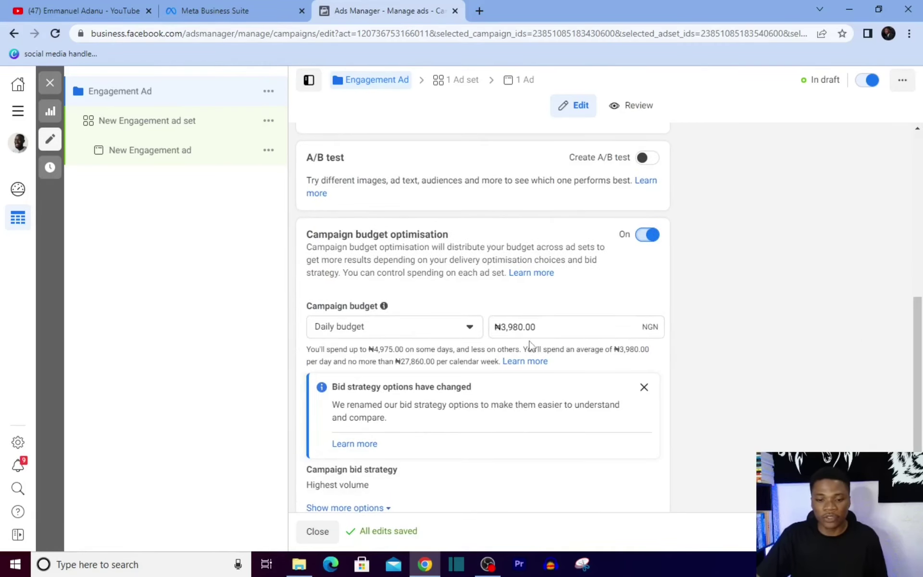
# Set the campaign's daily budget to ₦1,000.00.
pyautogui.click(524, 327)
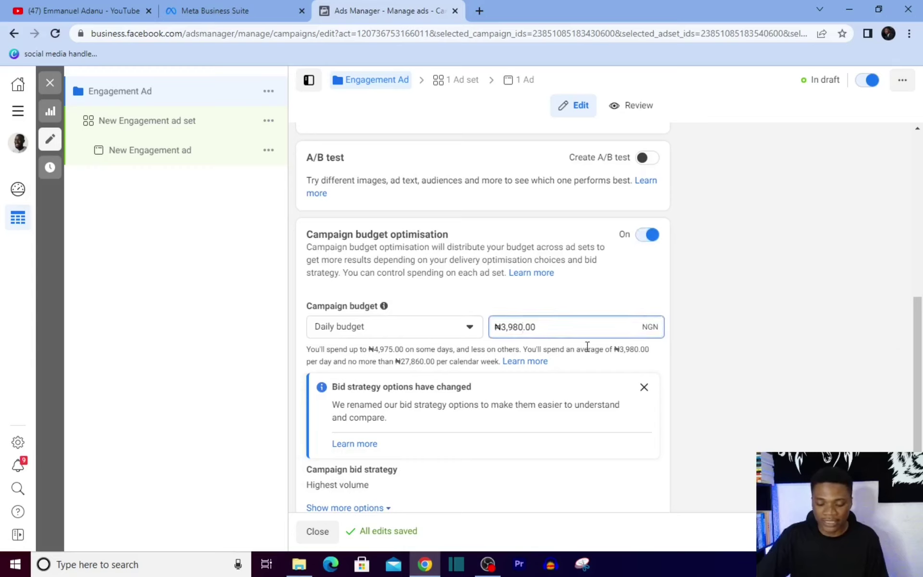
pyautogui.hotkey('shift', 'Left')
pyautogui.hotkey('shift', 'Left')
pyautogui.hotkey('shift', 'Left')
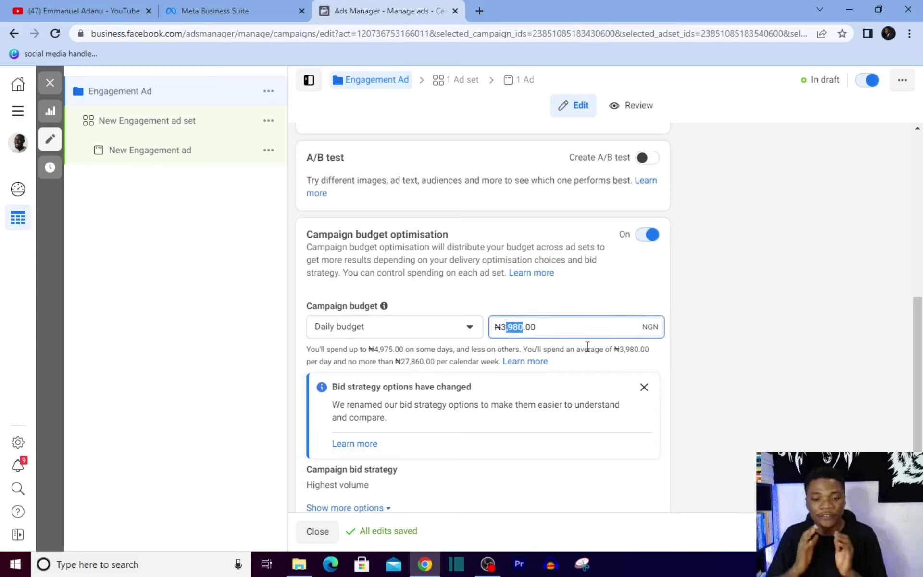
pyautogui.hotkey('shift', 'Left')
pyautogui.hotkey('shift', 'Left')
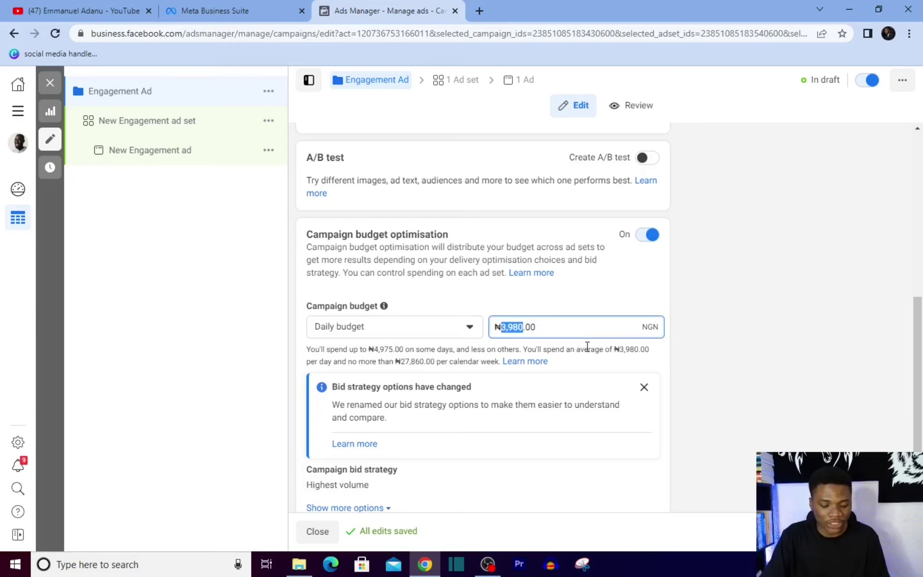
pyautogui.write('1000')
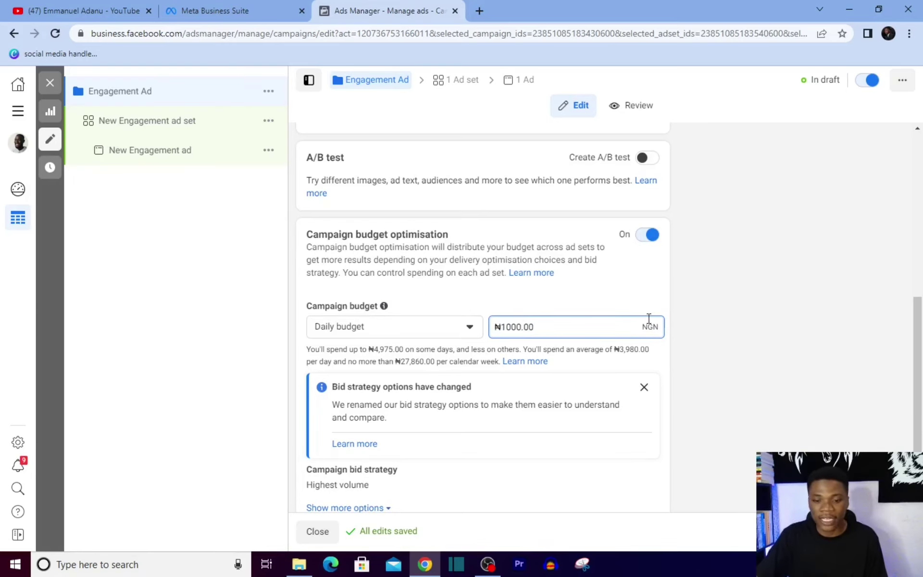
pyautogui.click(670, 316)
pyautogui.scroll(-1, 552, 394)
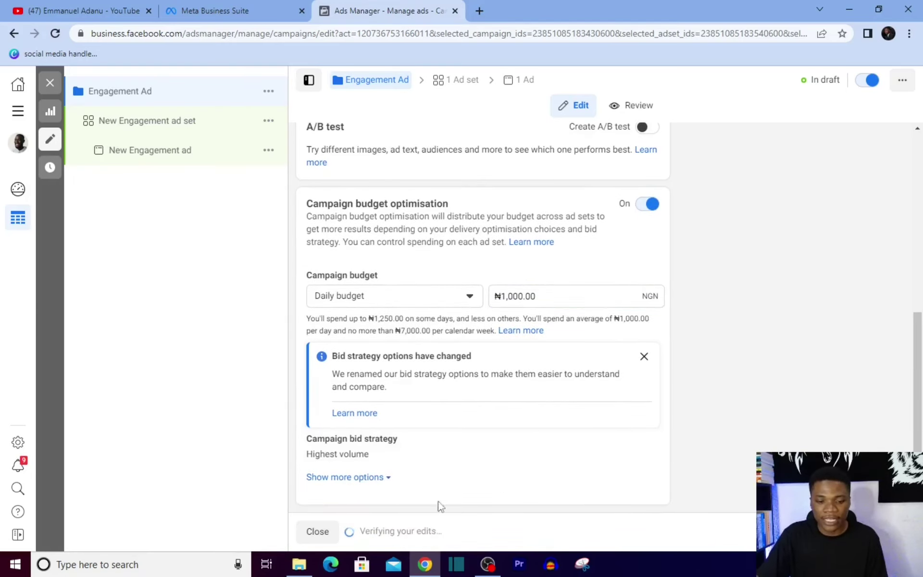
# Set the New Engagement ad set's engagement type to Post engagement.
pyautogui.click(456, 80)
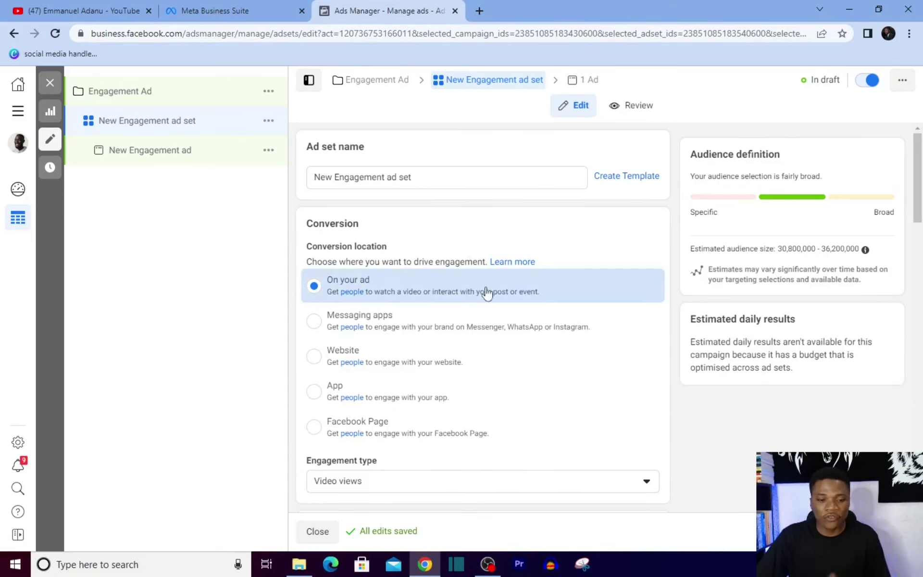
pyautogui.scroll(-4, 472, 332)
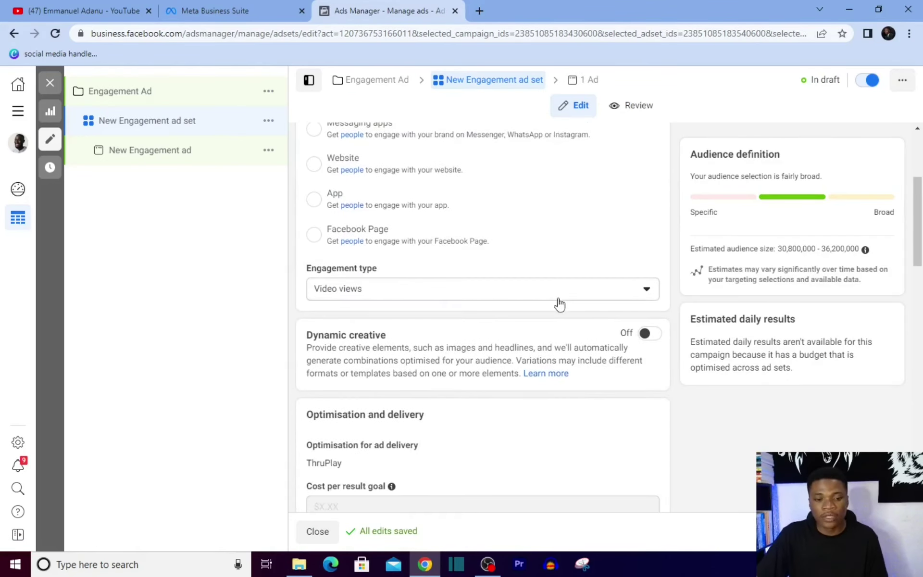
pyautogui.click(511, 288)
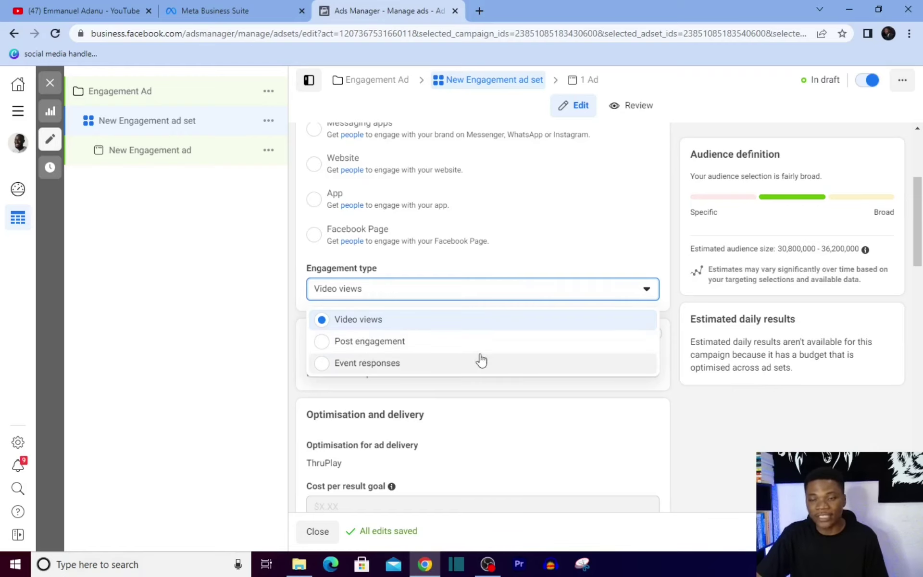
pyautogui.click(408, 350)
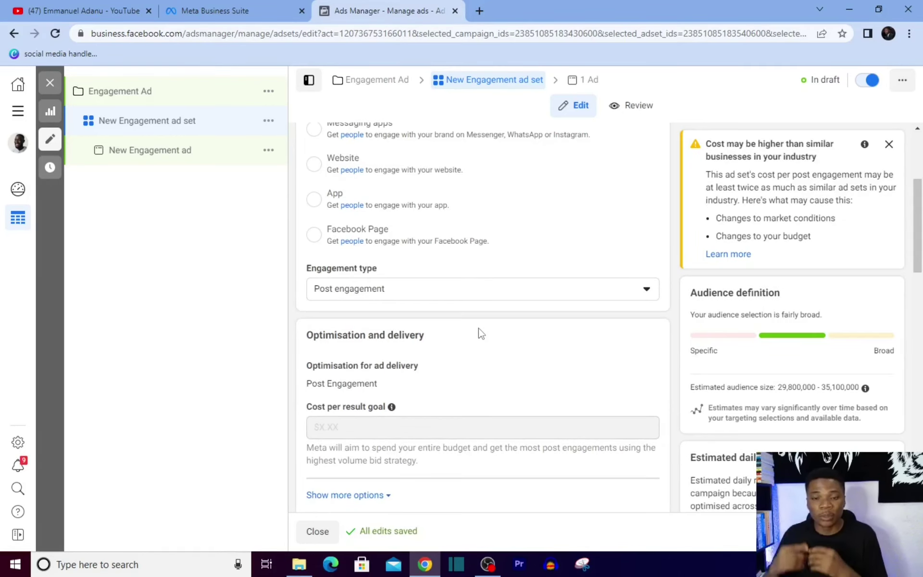
# Narrow the ad set audience age range to 20–49.
pyautogui.scroll(-5, 481, 333)
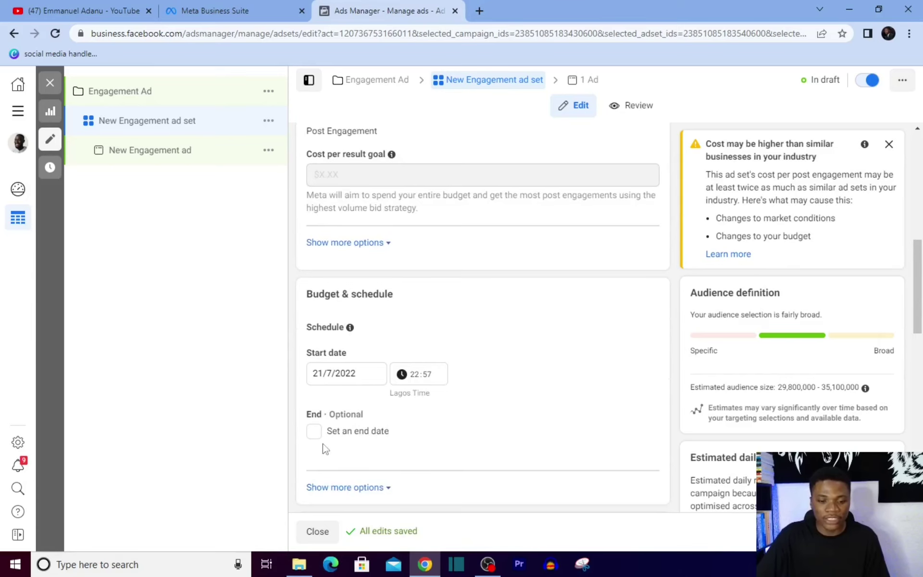
pyautogui.scroll(-1, 422, 471)
pyautogui.scroll(-8, 478, 375)
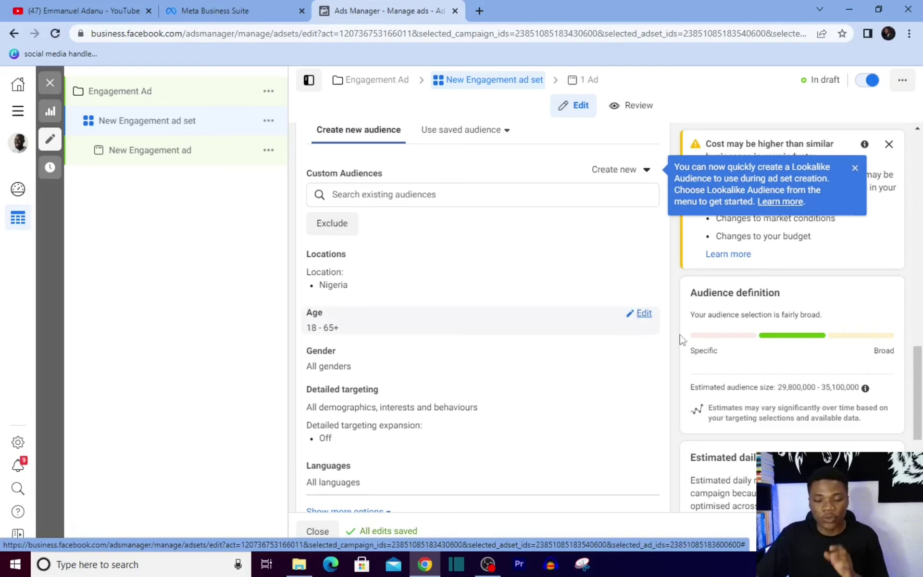
pyautogui.click(644, 315)
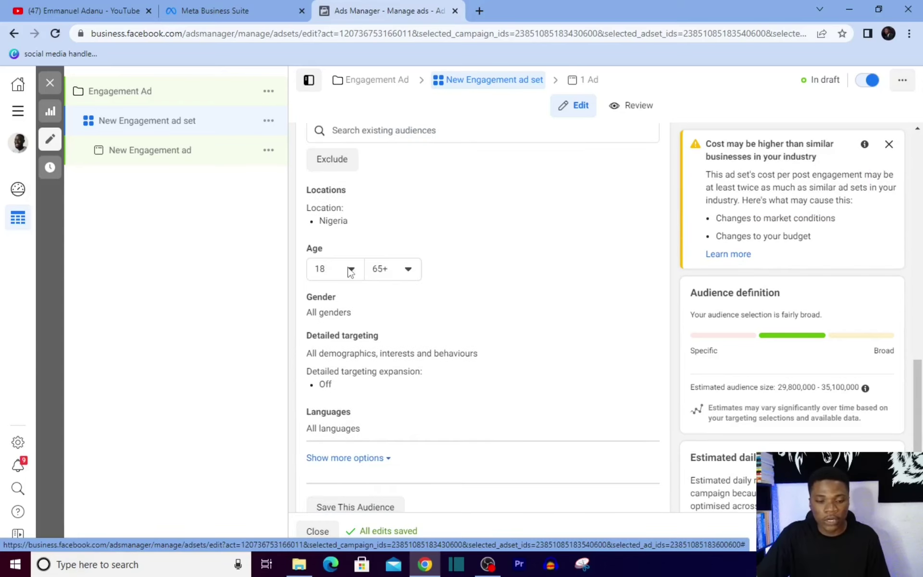
pyautogui.click(352, 270)
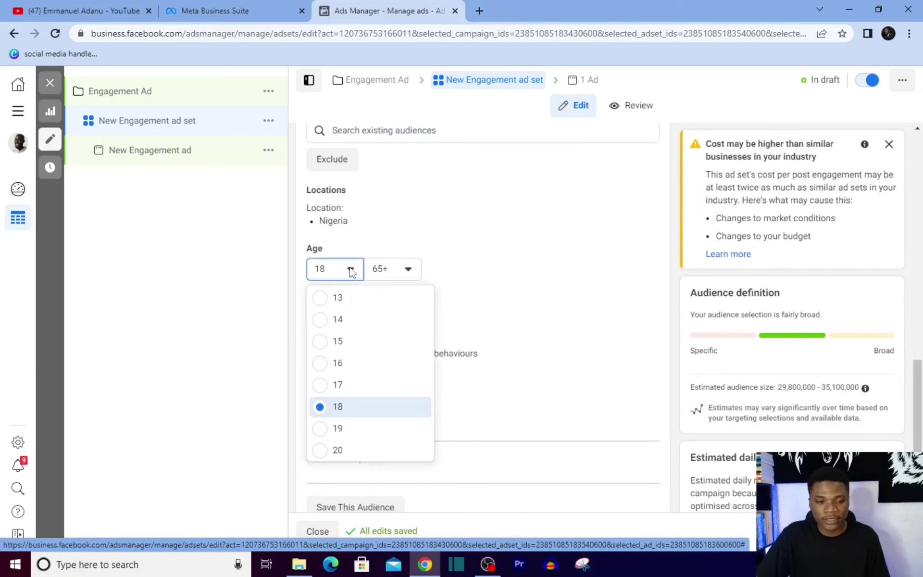
pyautogui.click(339, 449)
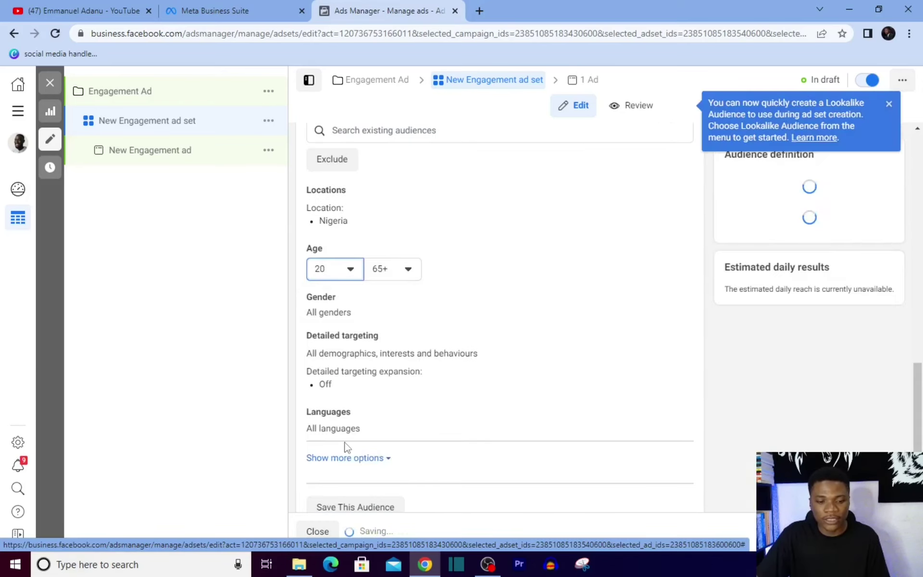
pyautogui.click(409, 271)
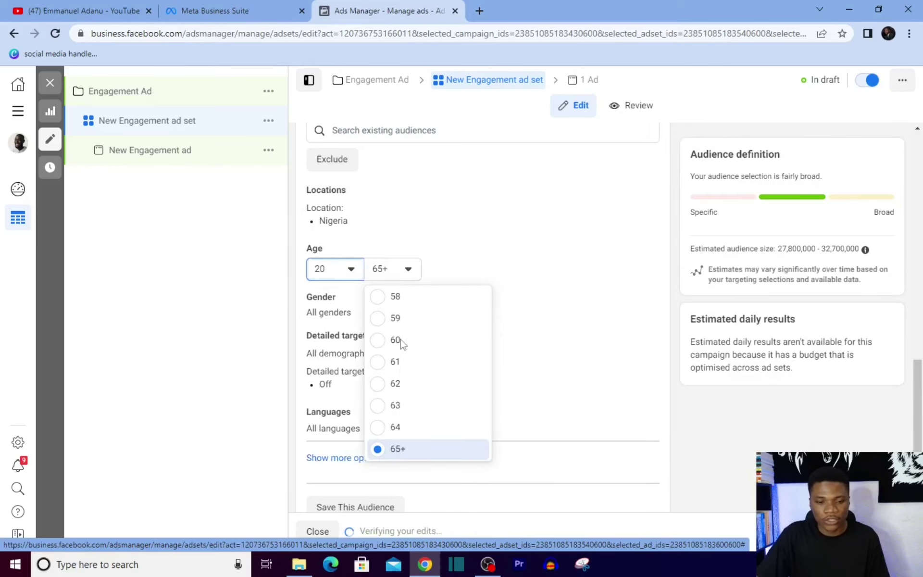
pyautogui.scroll(3, 413, 373)
pyautogui.scroll(1, 412, 373)
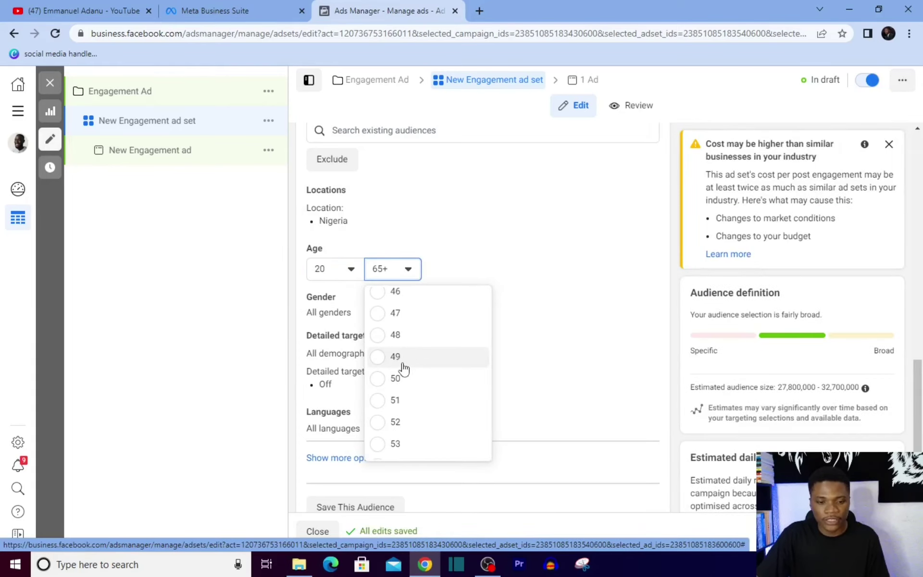
pyautogui.click(402, 364)
# Turn on detailed targeting expansion to reach people beyond the detailed targeting.
pyautogui.scroll(-1, 360, 288)
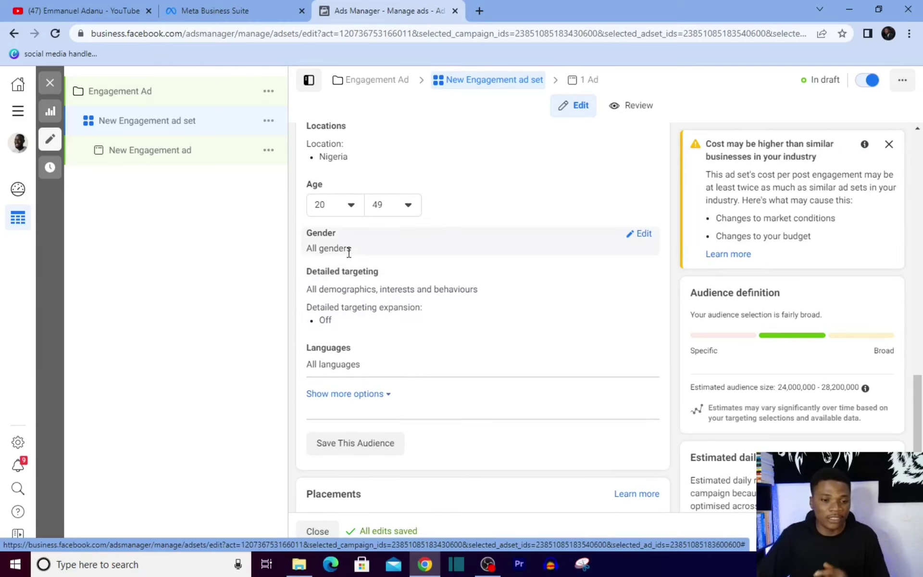
pyautogui.scroll(-1, 375, 269)
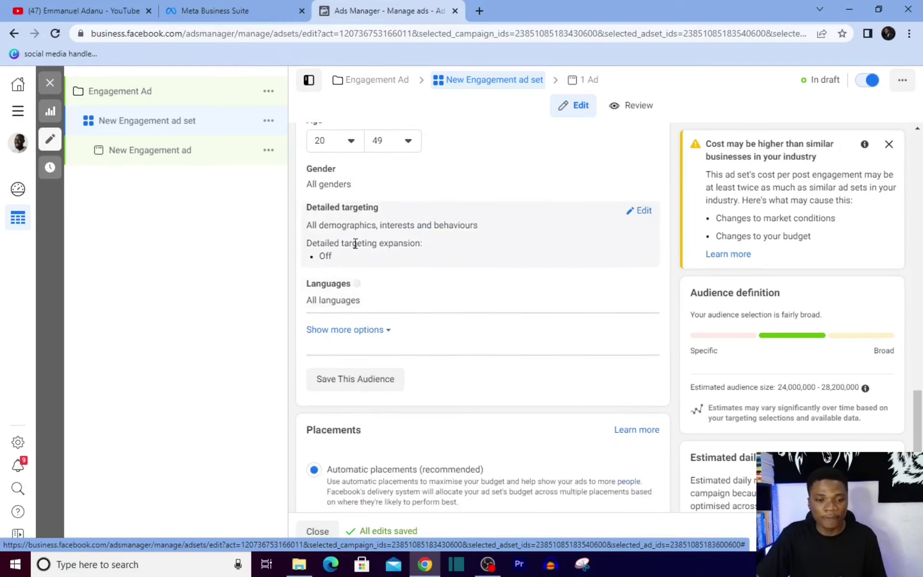
pyautogui.click(640, 212)
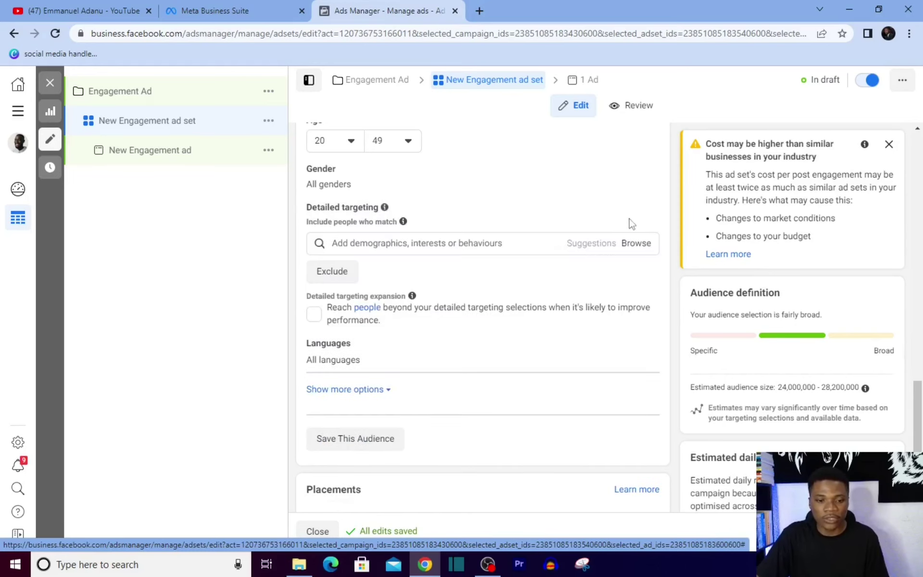
pyautogui.scroll(-1, 368, 331)
pyautogui.scroll(-1, 368, 331)
pyautogui.click(315, 187)
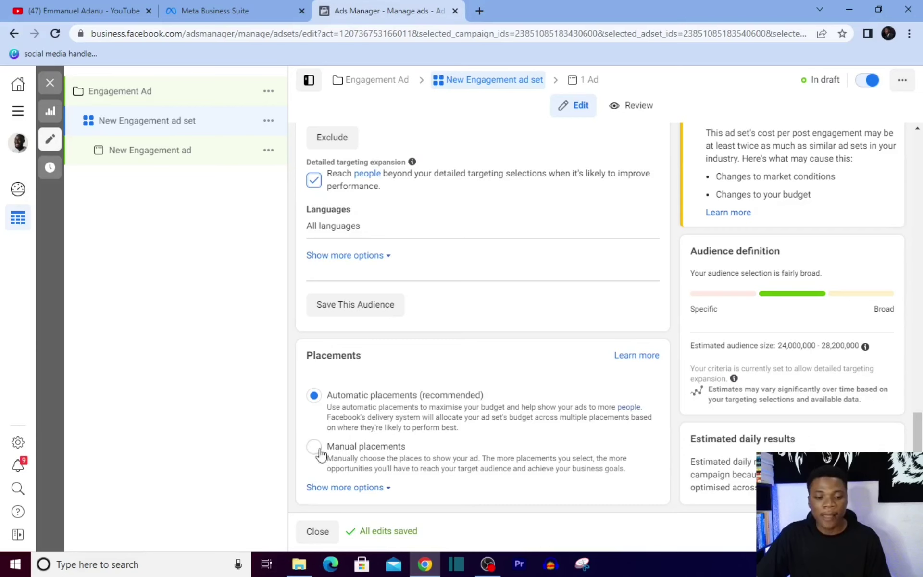
# Use manual placements without Instagram and Audience Network, then go to the New Engagement ad.
pyautogui.click(423, 446)
pyautogui.scroll(-4, 428, 447)
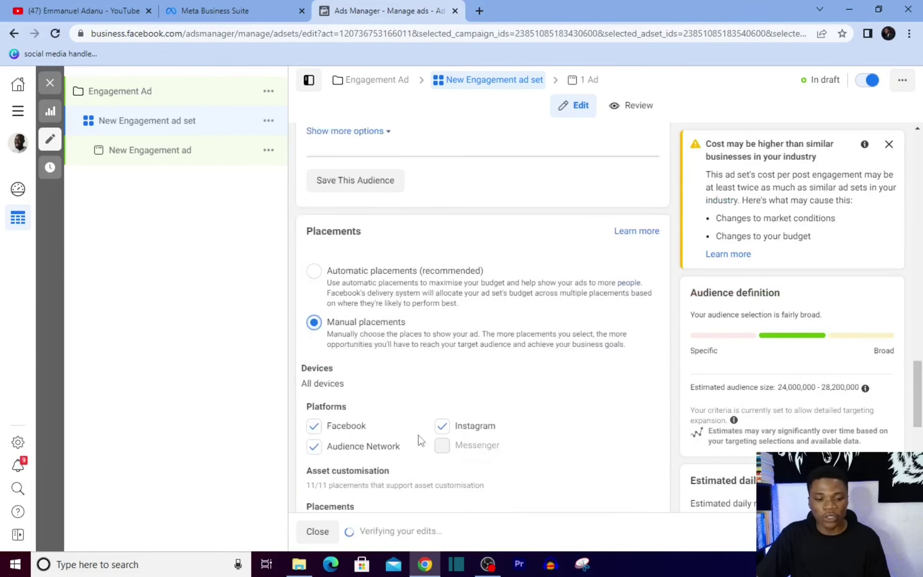
pyautogui.click(442, 358)
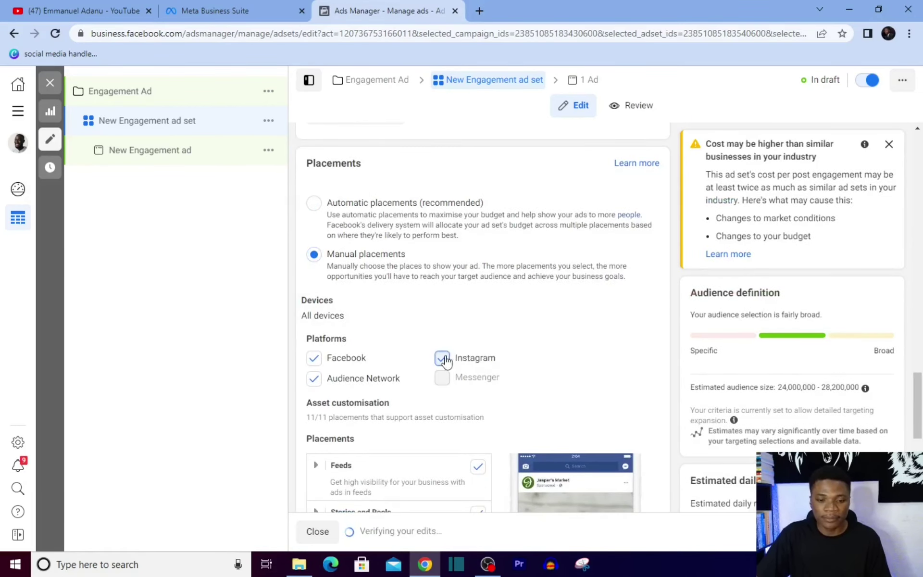
pyautogui.click(332, 382)
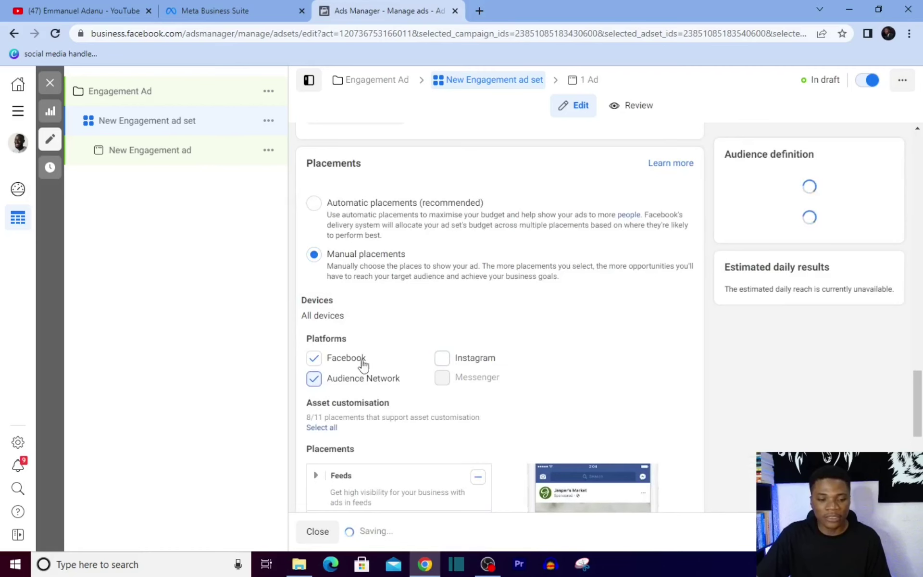
pyautogui.scroll(-8, 452, 428)
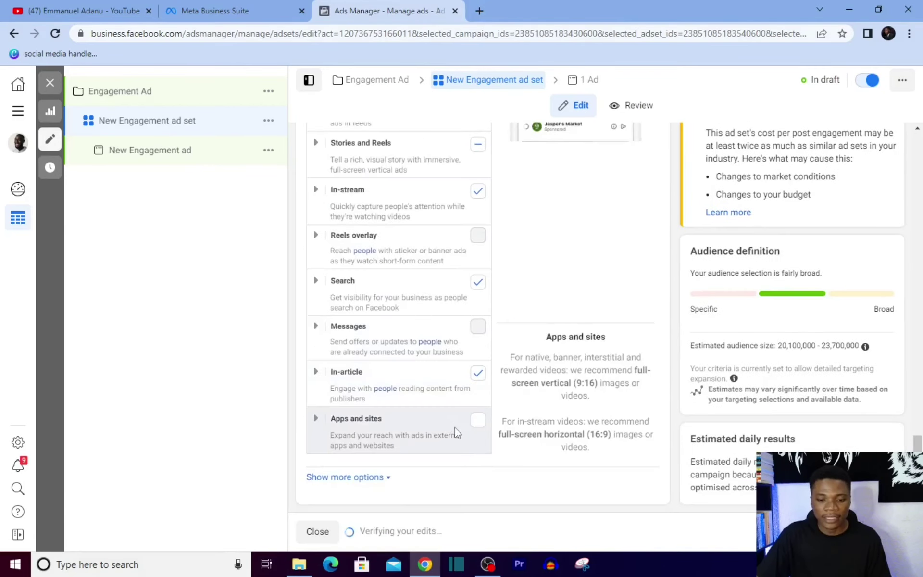
pyautogui.scroll(2, 313, 195)
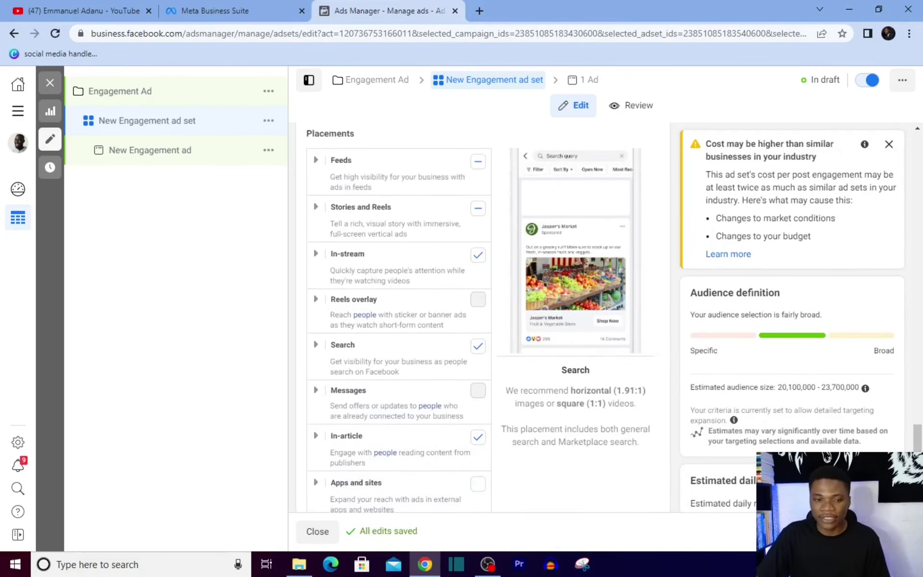
pyautogui.click(151, 150)
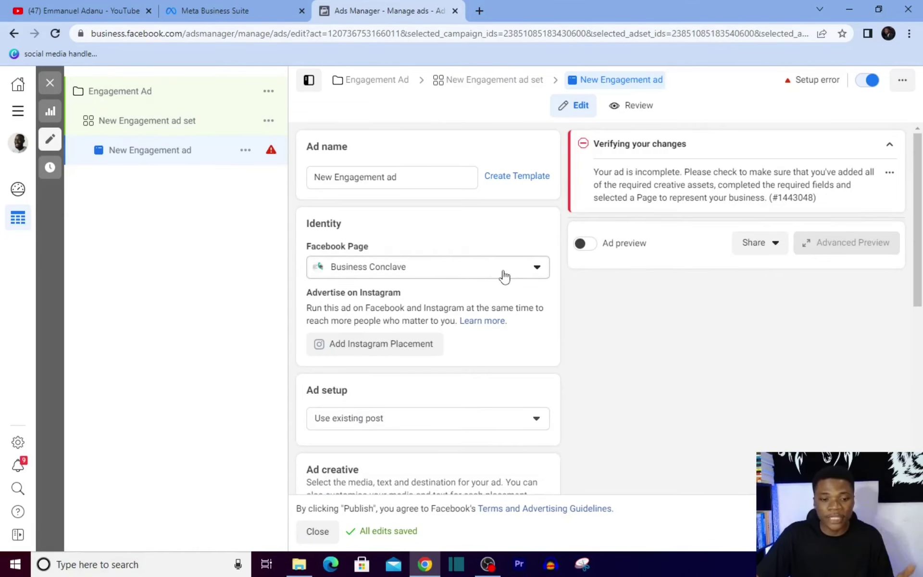
# Replace Business Conclave with Naira Academy as the ad's Facebook Page.
pyautogui.click(504, 277)
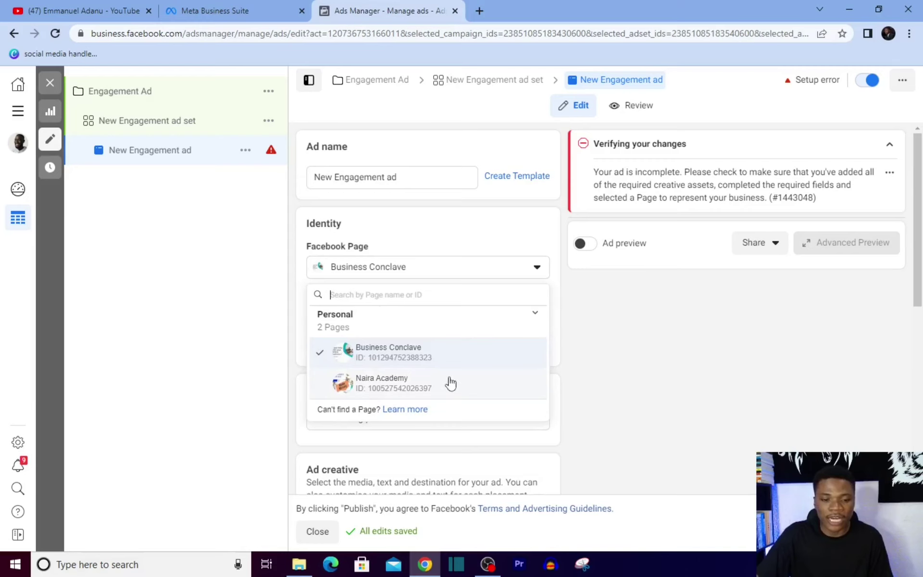
pyautogui.click(451, 383)
pyautogui.scroll(-4, 466, 355)
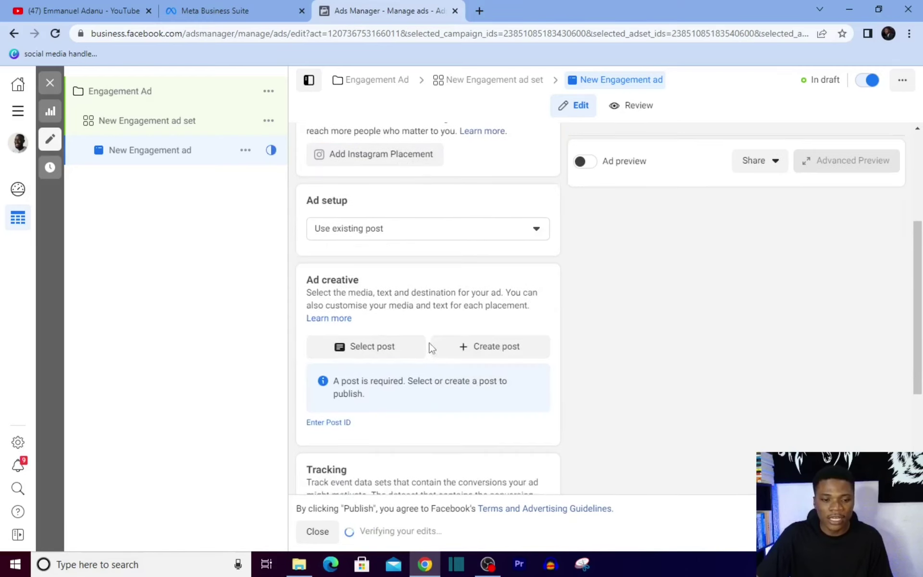
pyautogui.scroll(1, 417, 255)
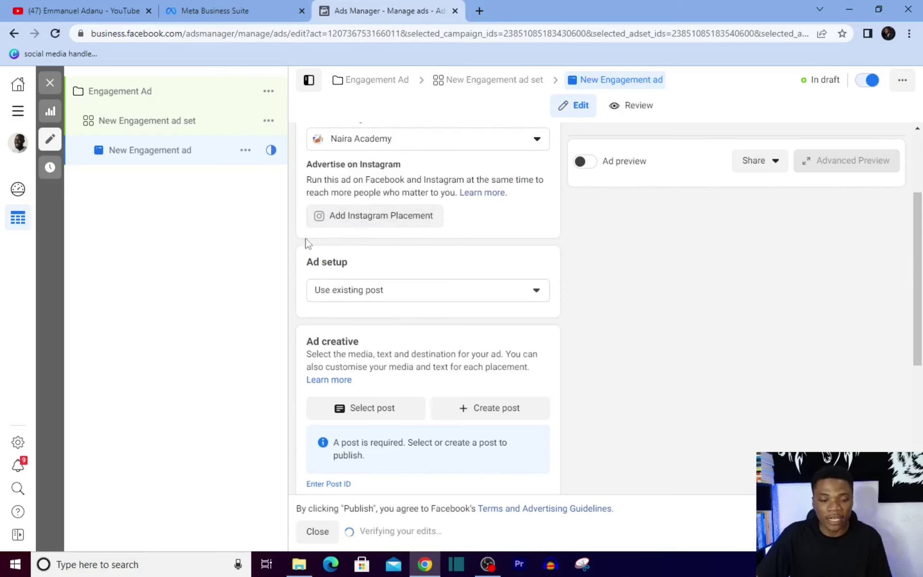
pyautogui.rightClick(50, 296)
pyautogui.click(511, 252)
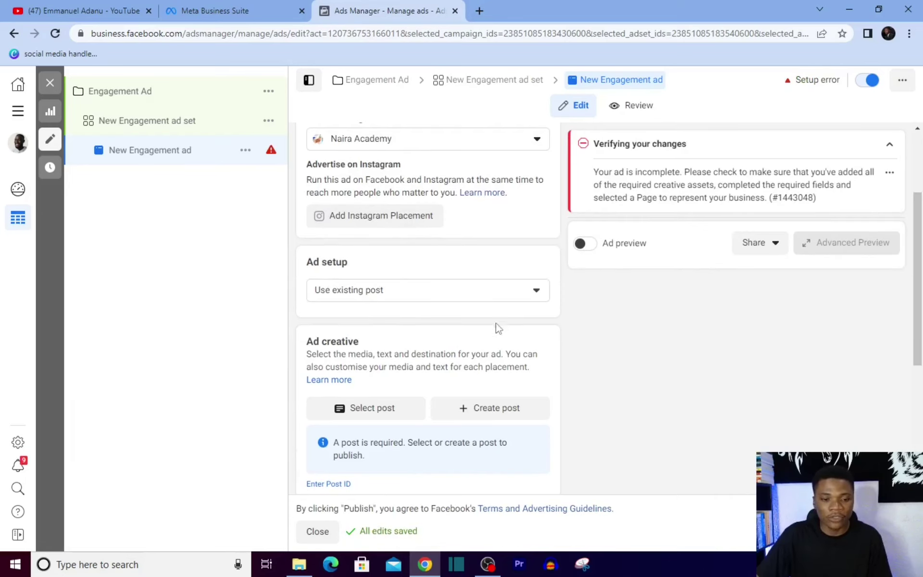
pyautogui.scroll(-1, 498, 329)
# Build the ad from the existing Naira Academy post about online money opportunities.
pyautogui.click(440, 229)
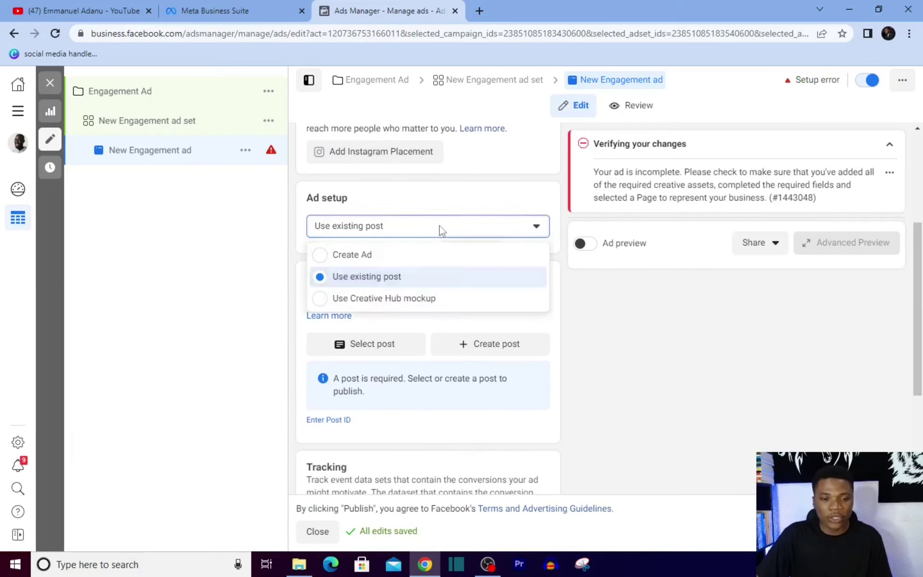
pyautogui.click(402, 275)
pyautogui.scroll(-3, 478, 295)
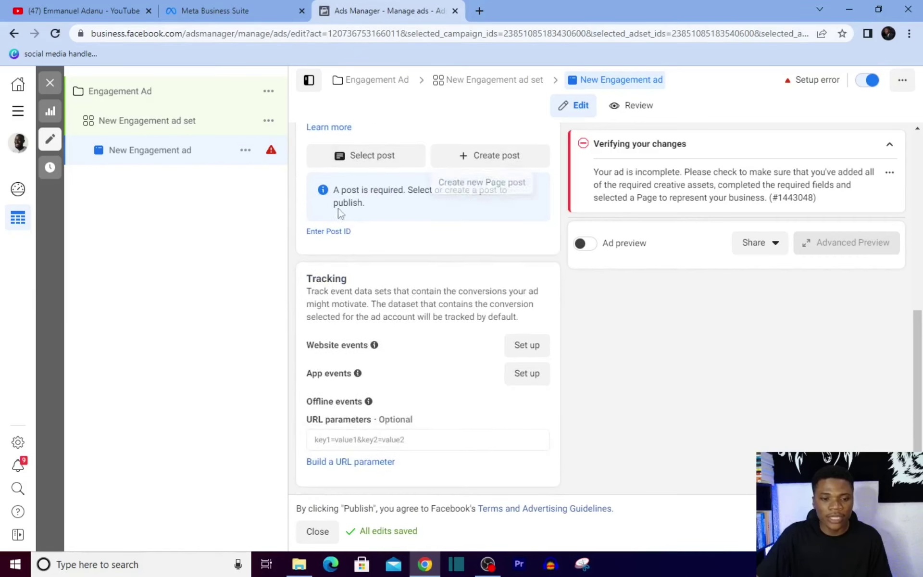
pyautogui.click(372, 164)
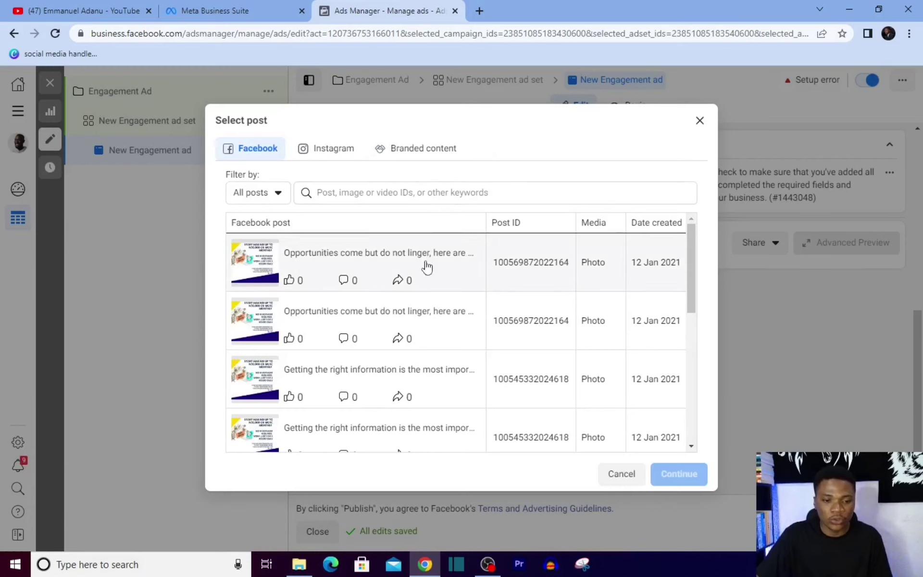
pyautogui.click(436, 263)
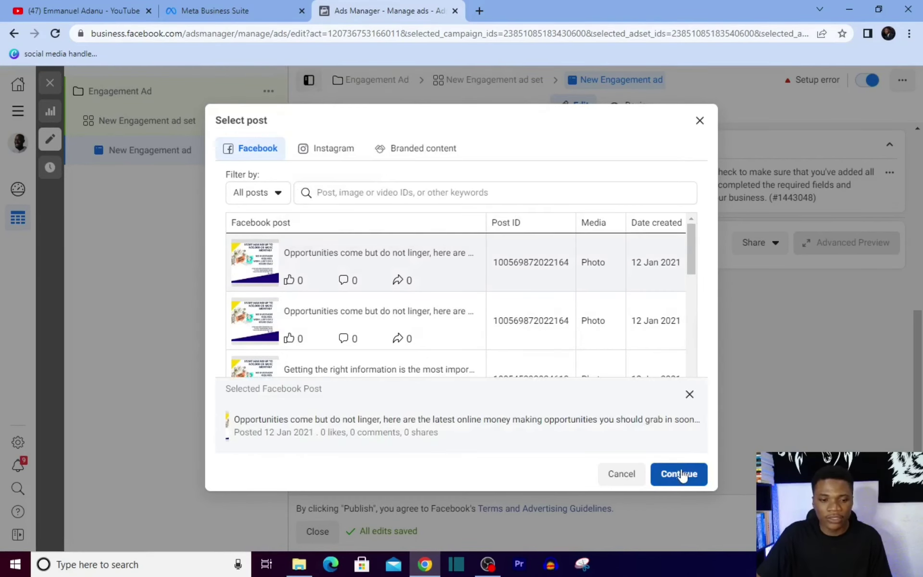
pyautogui.click(679, 474)
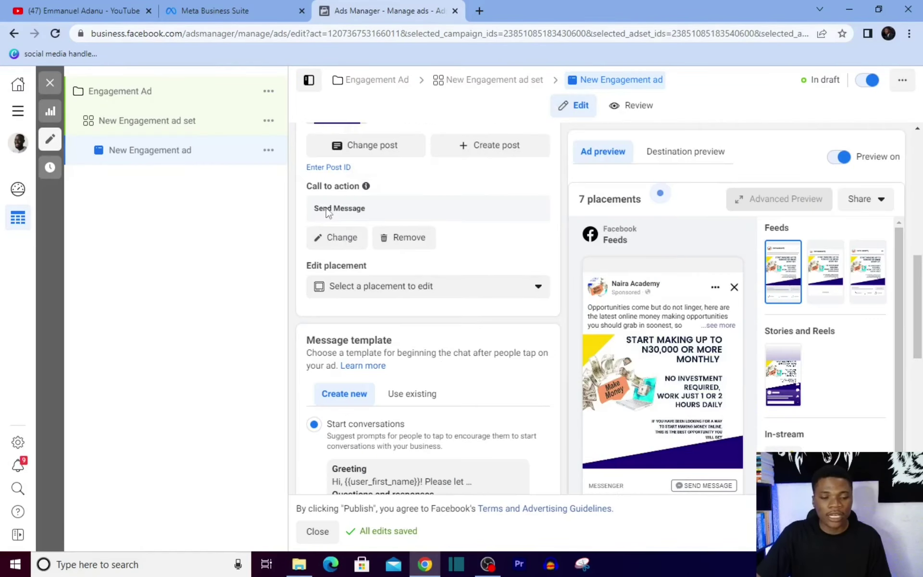
# Change the post's call to action to Learn More and update it.
pyautogui.click(358, 237)
pyautogui.click(373, 247)
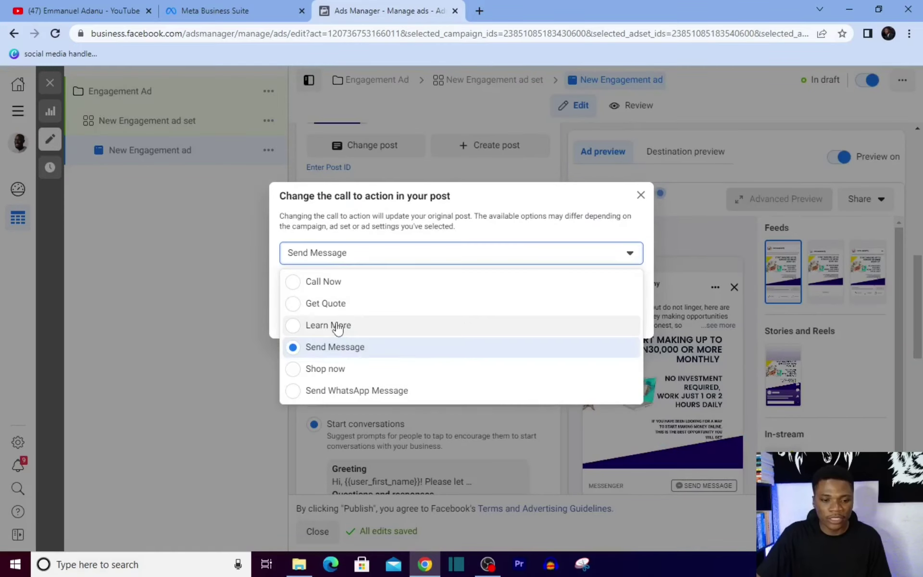
pyautogui.click(336, 324)
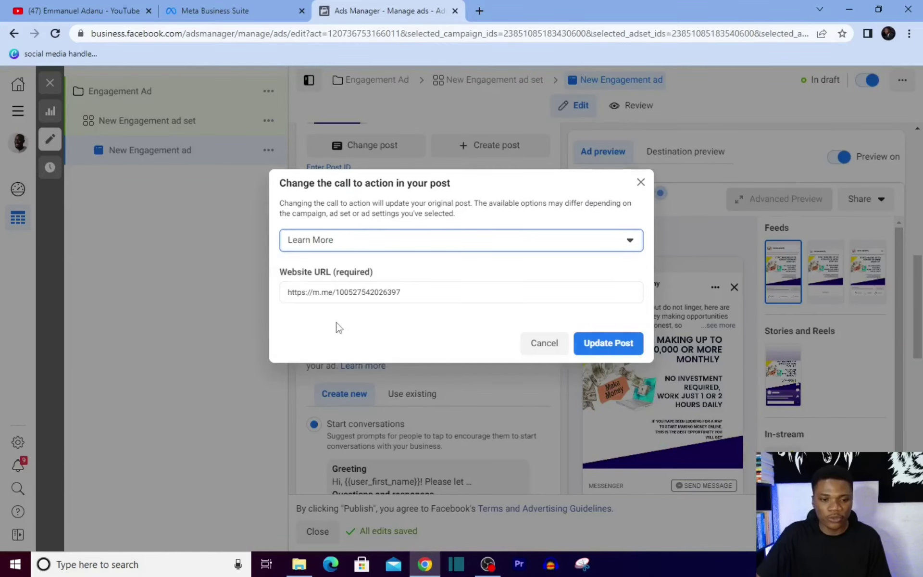
pyautogui.click(609, 352)
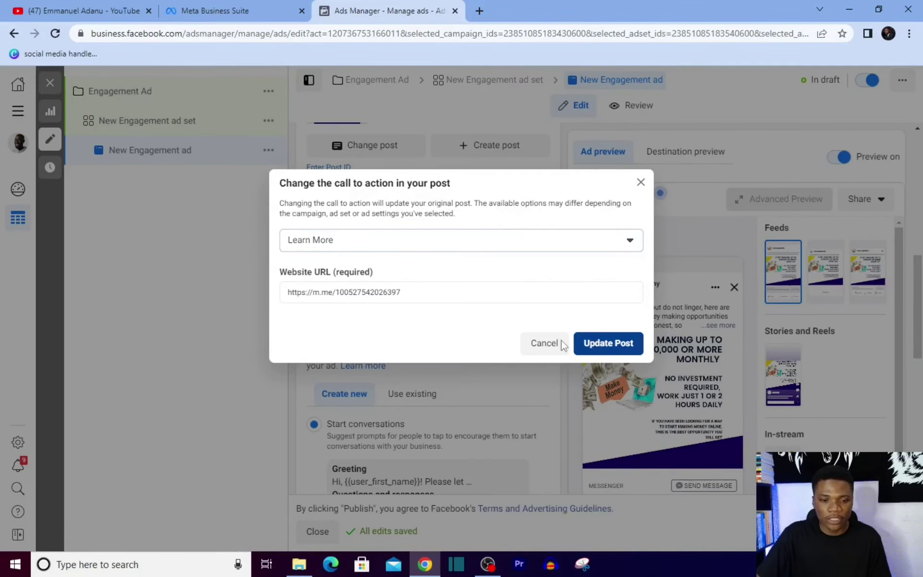
pyautogui.scroll(7, 481, 365)
pyautogui.scroll(1, 484, 363)
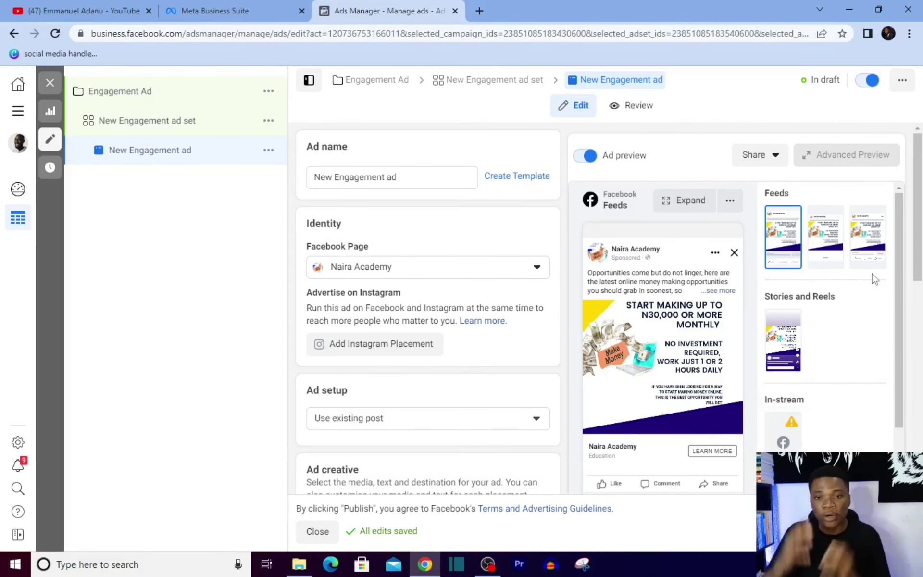
pyautogui.scroll(-3, 874, 279)
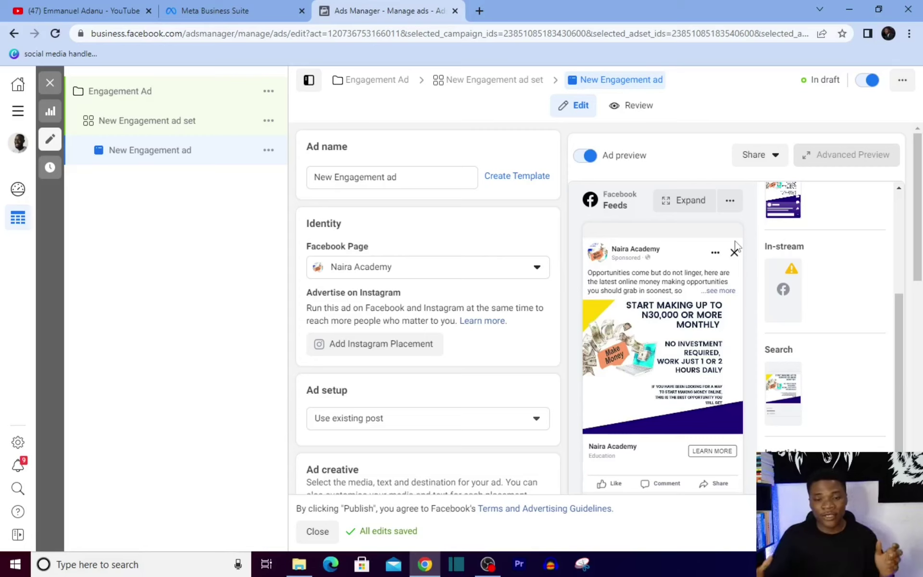